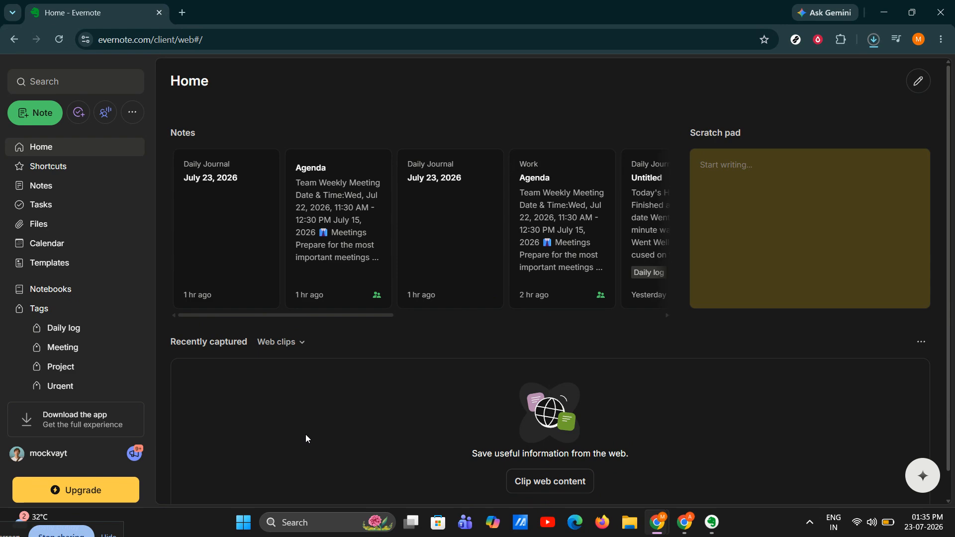
pyautogui.click(66, 292)
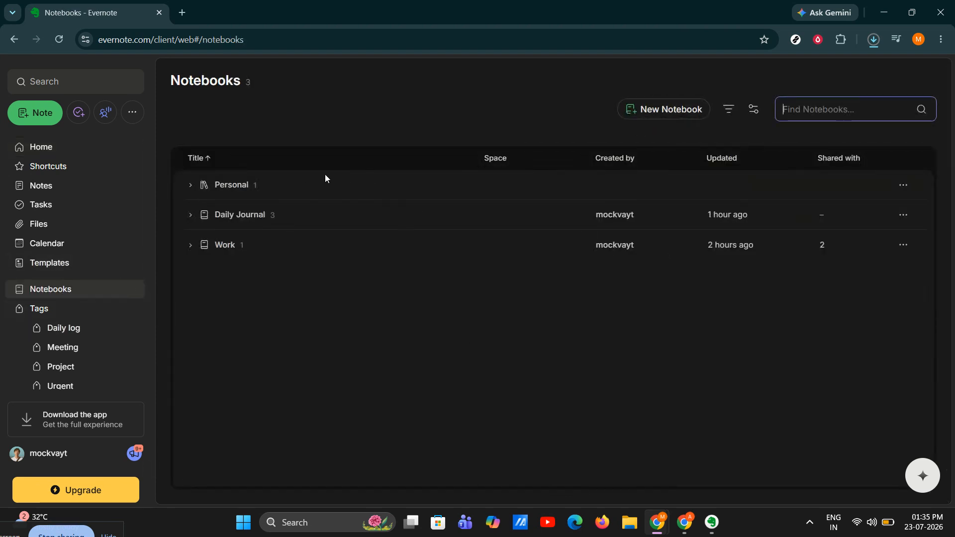
pyautogui.click(622, 109)
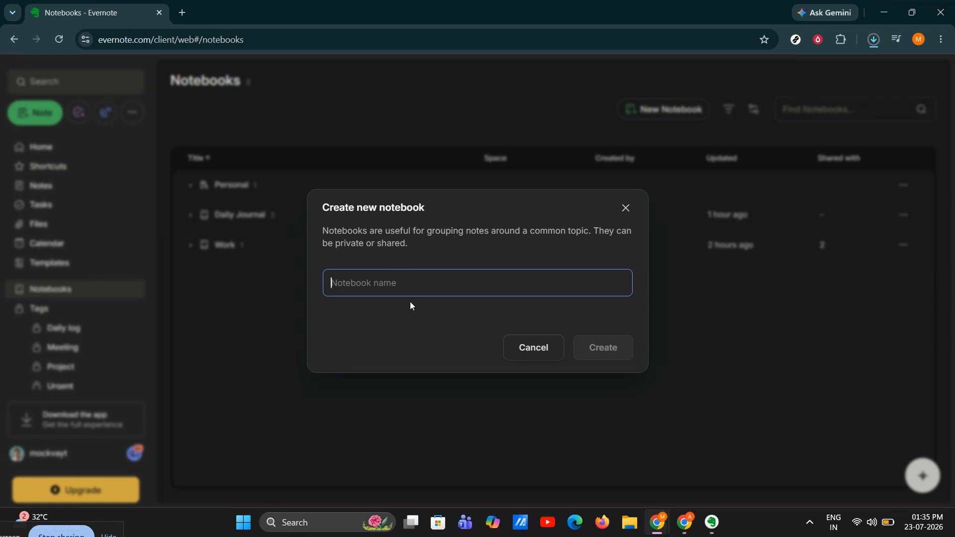
pyautogui.write('Work')
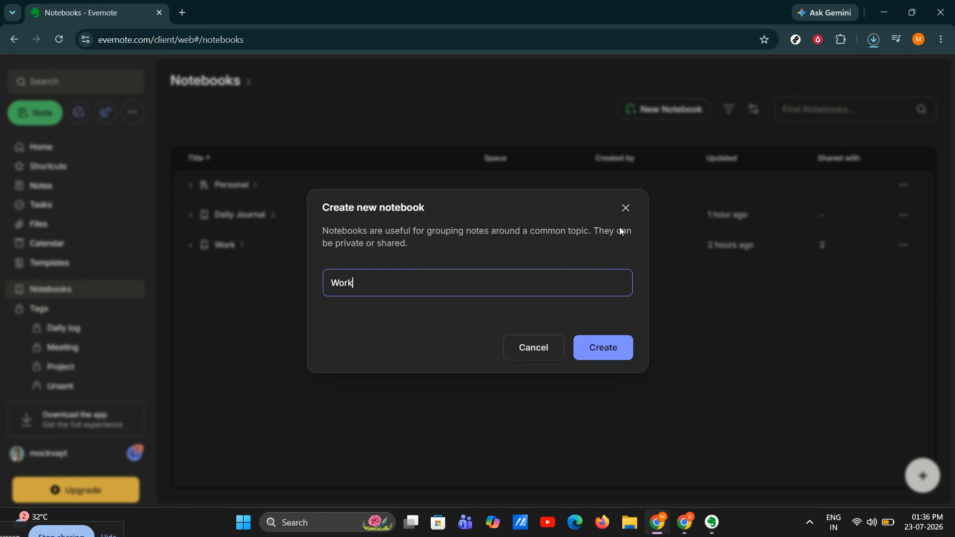
pyautogui.click(688, 315)
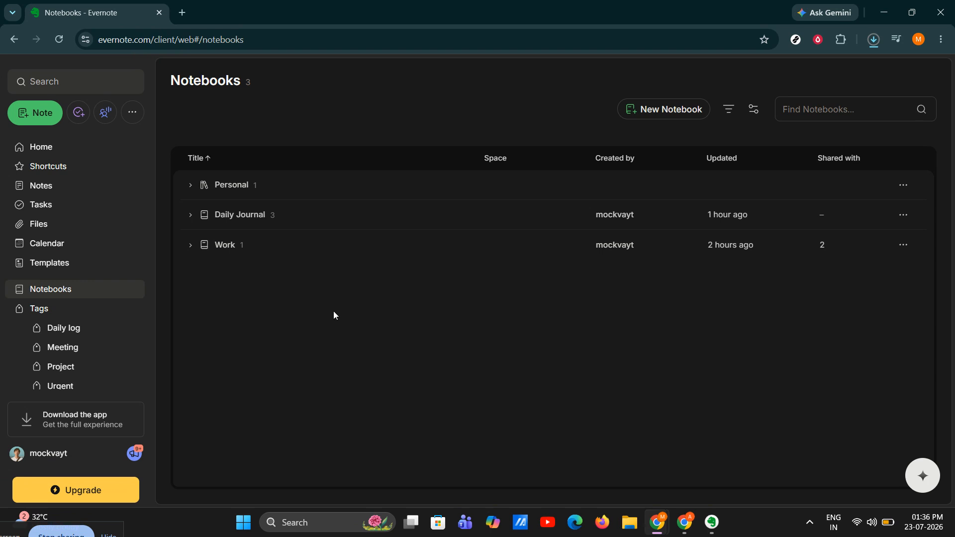
# Open the first Agenda note from the list of notes and view its Shared with me location
pyautogui.click(53, 187)
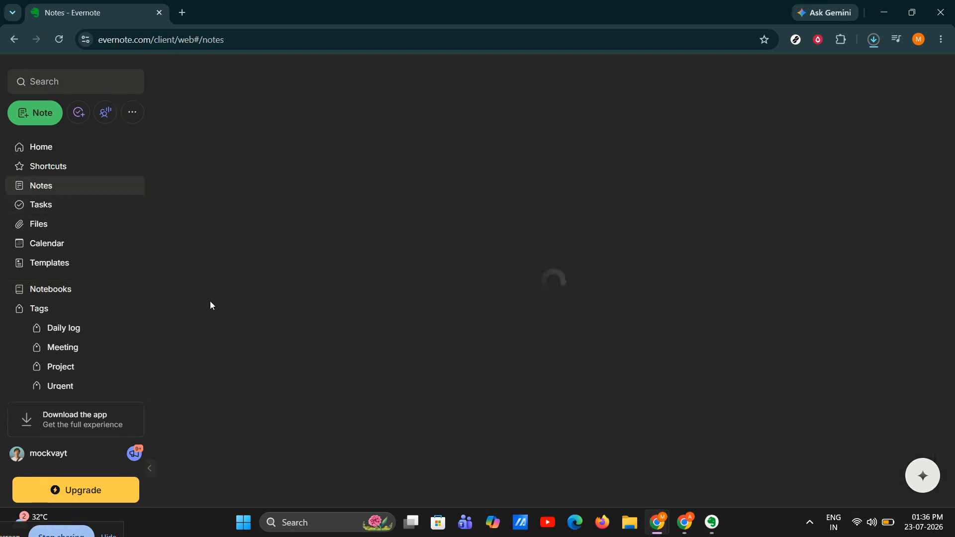
pyautogui.click(335, 208)
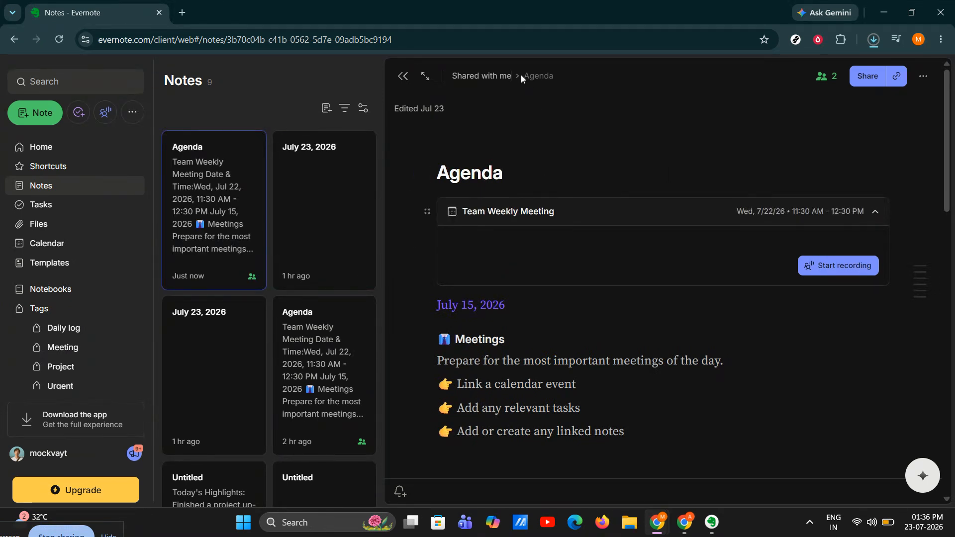
pyautogui.click(481, 76)
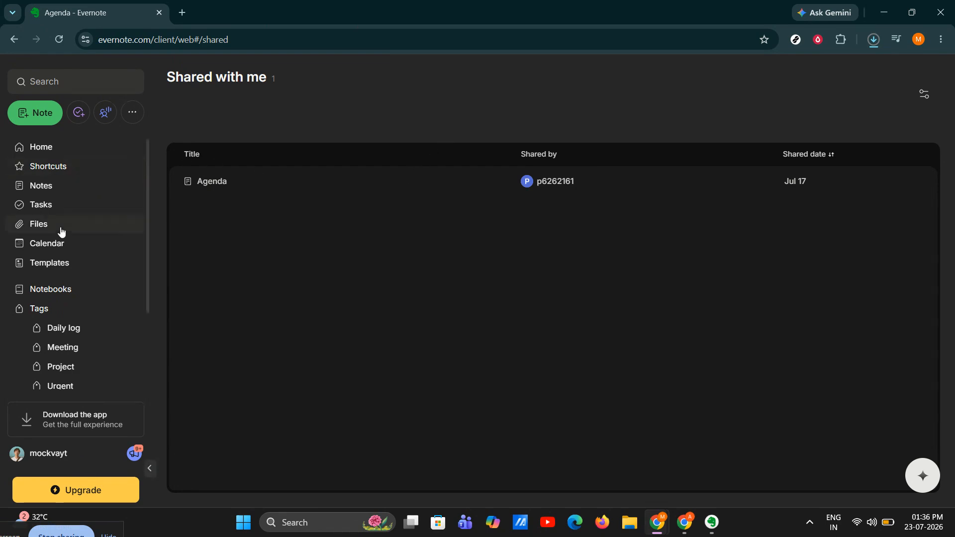
# Open the Agenda note stored in Work, view its notebook and return to the note
pyautogui.click(64, 189)
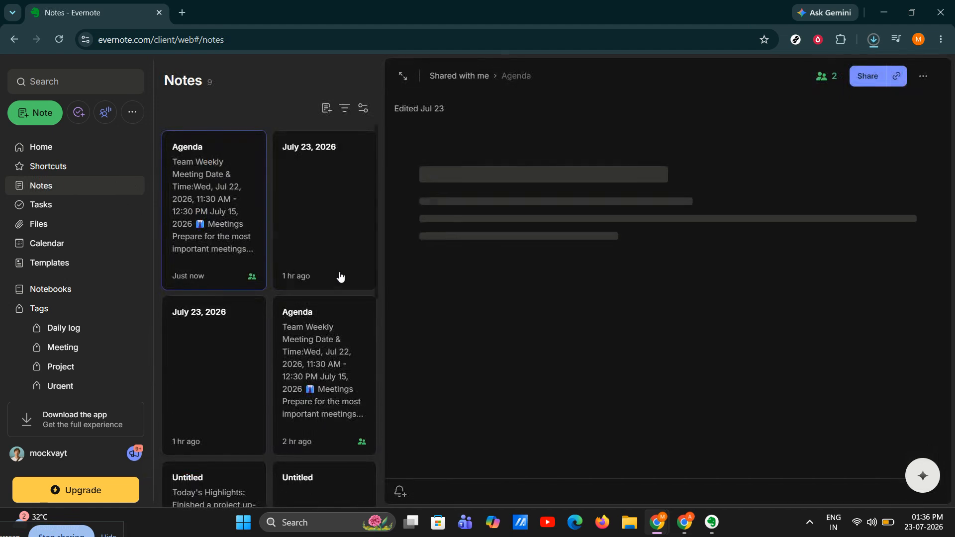
pyautogui.click(321, 341)
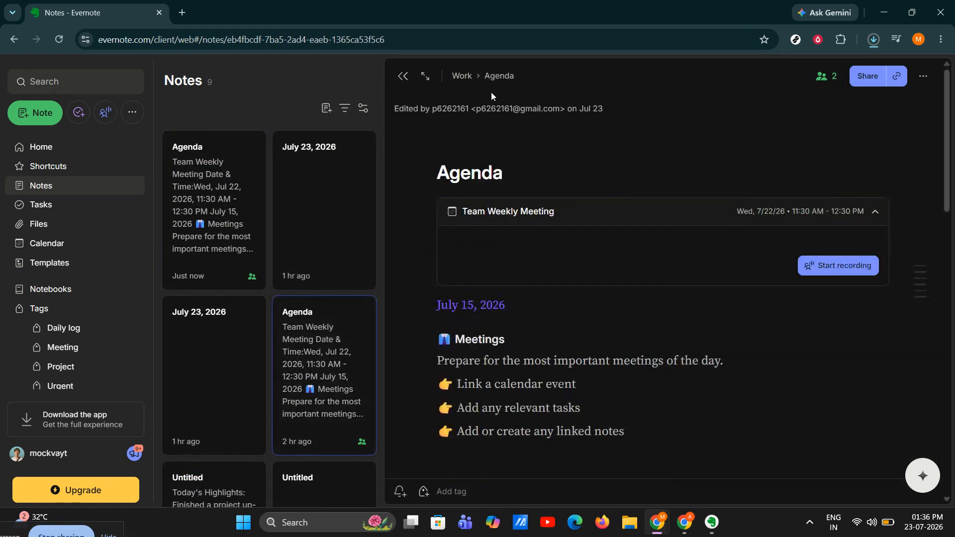
pyautogui.click(471, 77)
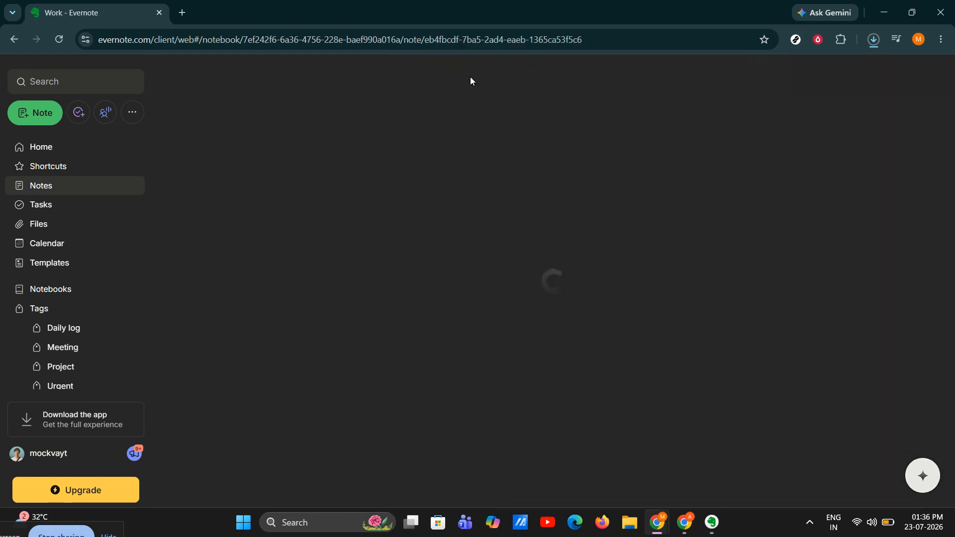
pyautogui.click(14, 39)
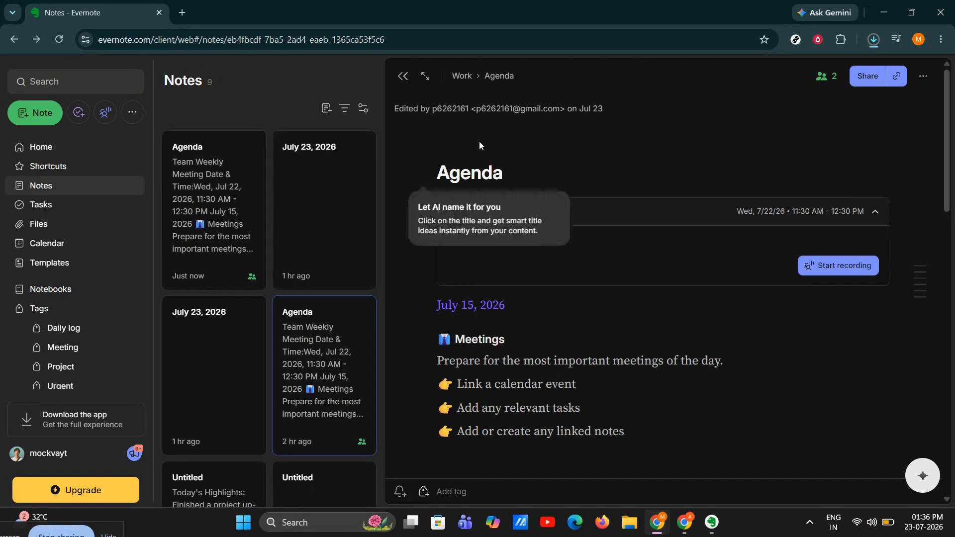
pyautogui.click(500, 76)
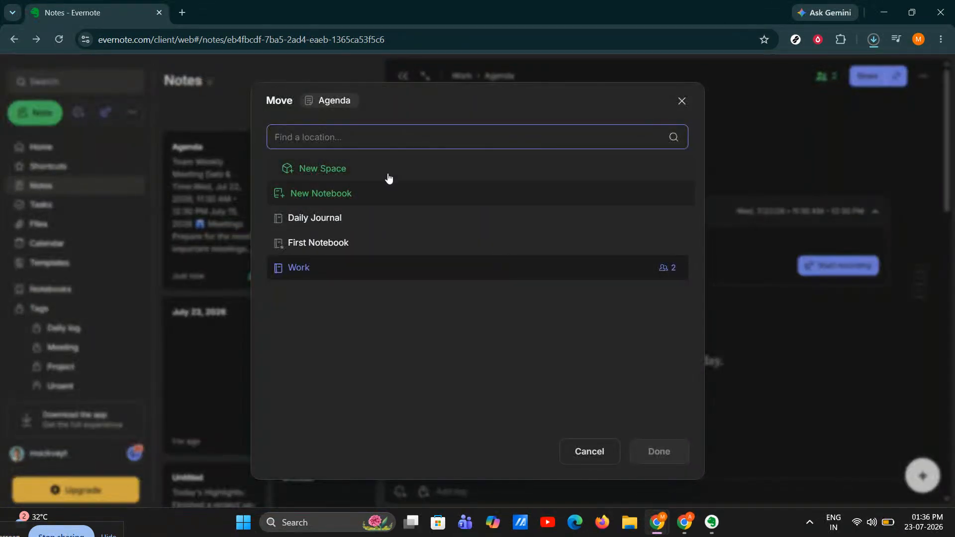
pyautogui.click(395, 267)
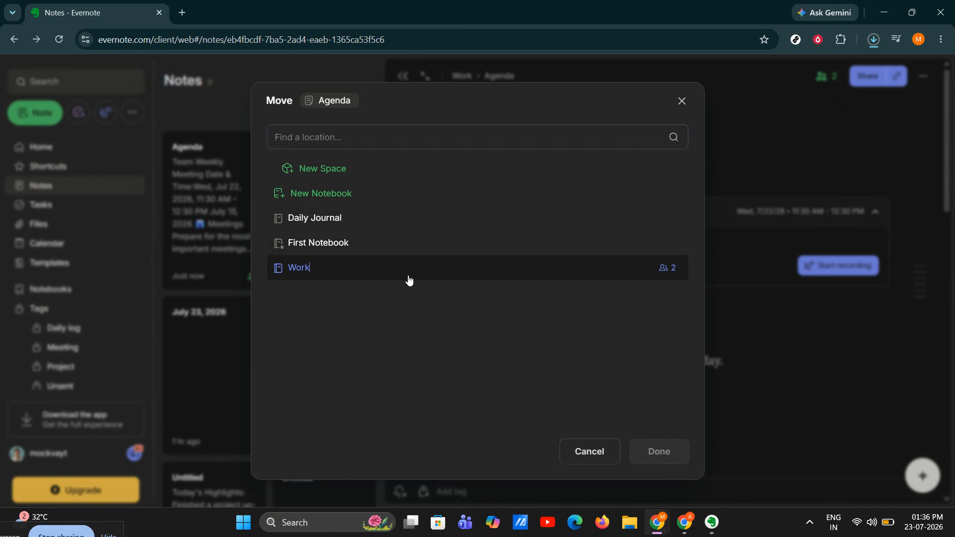
pyautogui.click(682, 102)
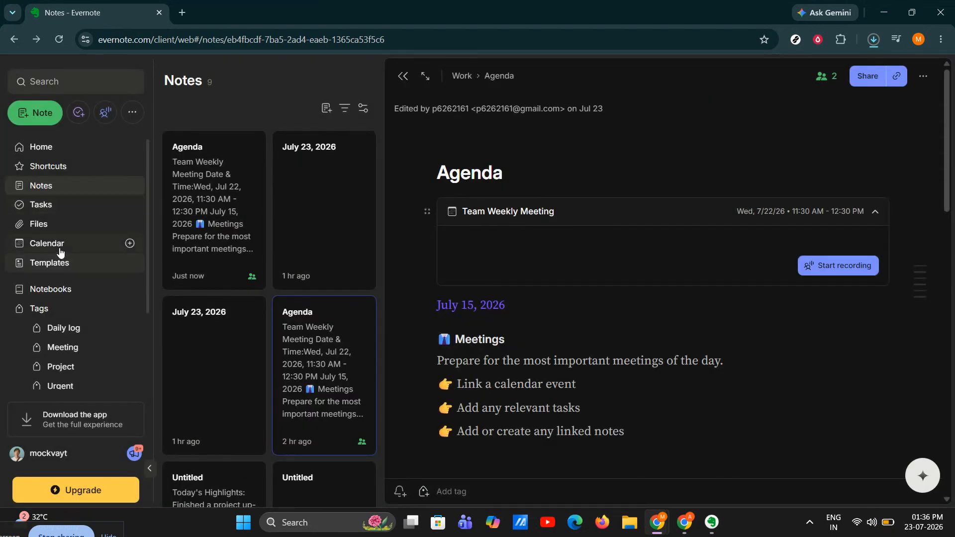
# Add the Daily Journal notebook to a new stack named Stack
pyautogui.click(59, 289)
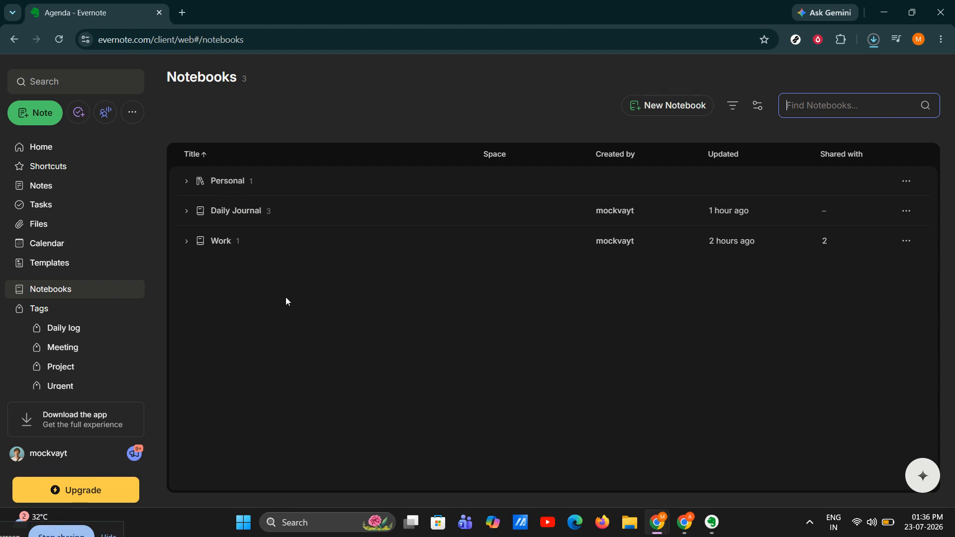
pyautogui.rightClick(241, 219)
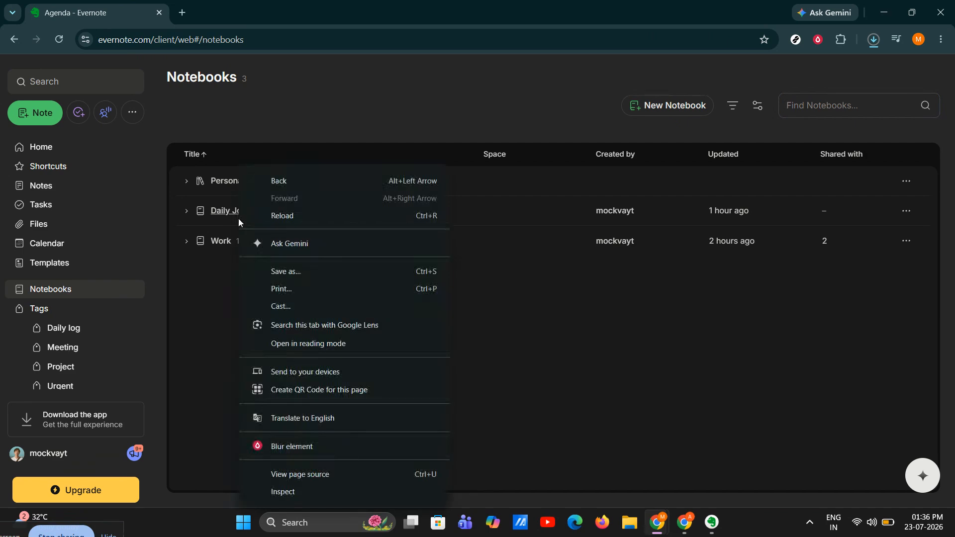
pyautogui.click(207, 305)
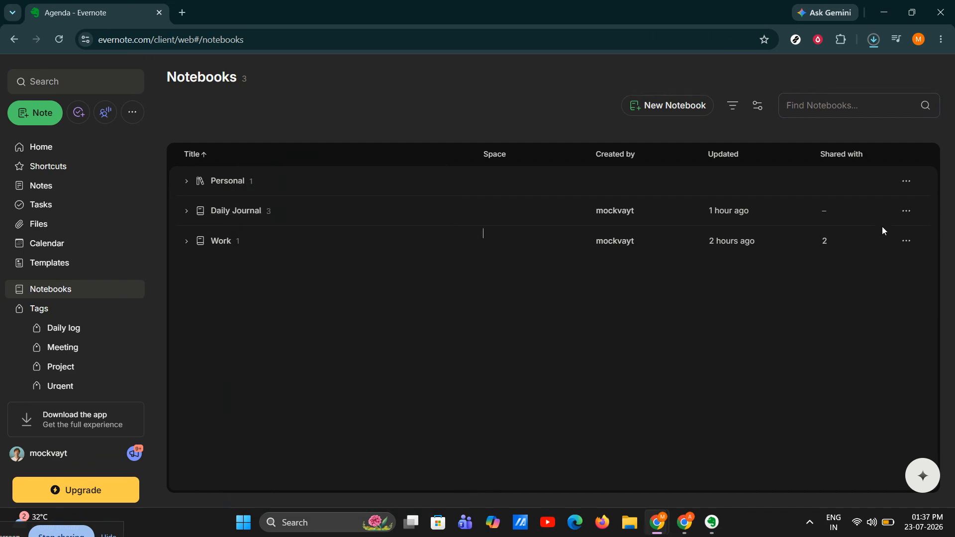
pyautogui.click(905, 212)
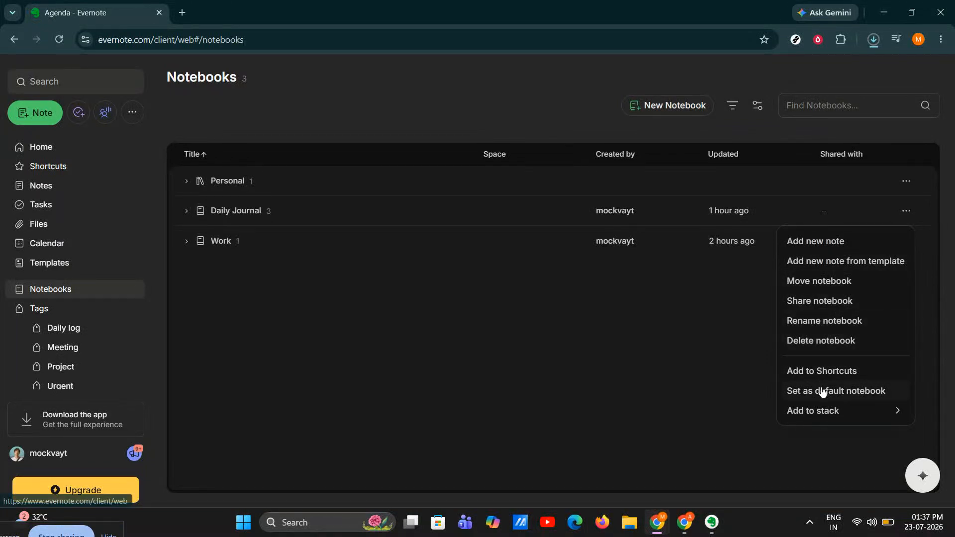
pyautogui.moveTo(829, 414)
pyautogui.click(745, 414)
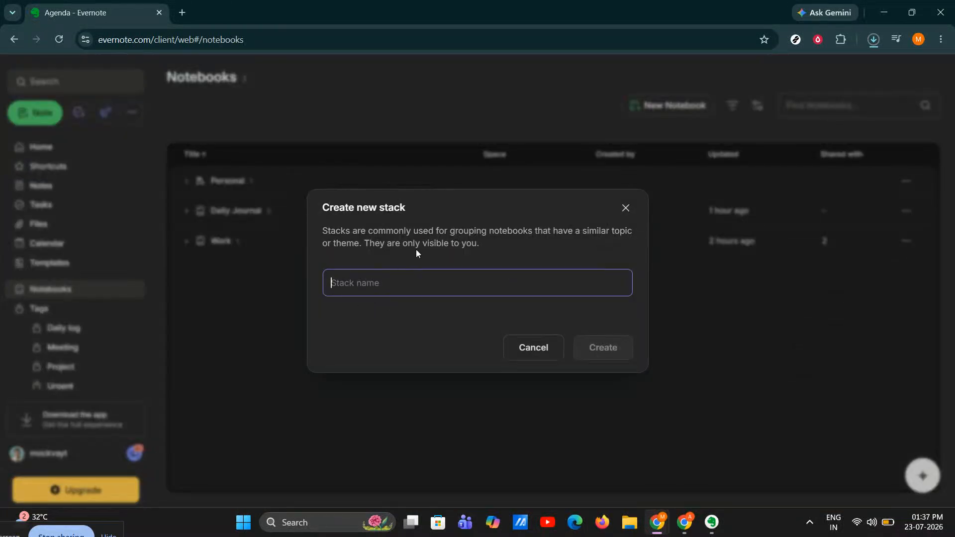
pyautogui.write('Stck')
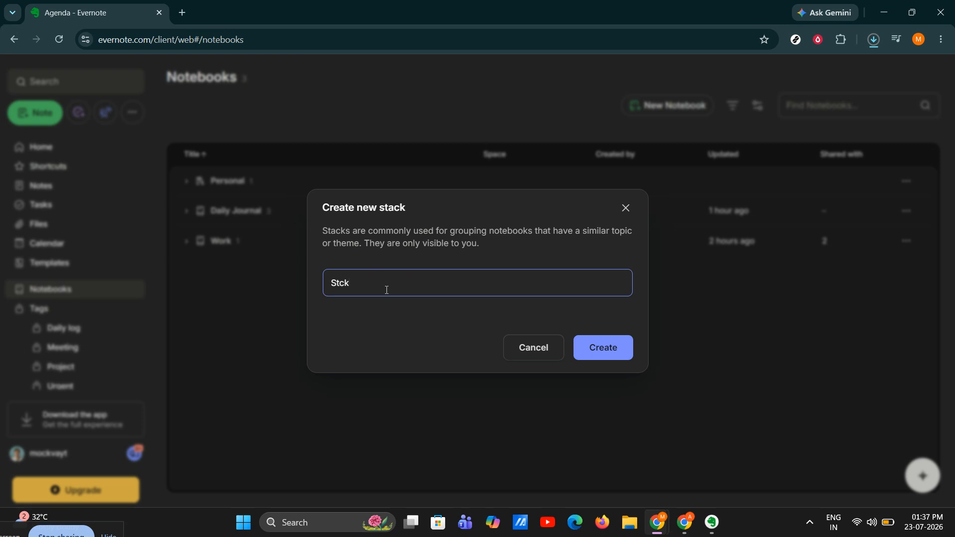
pyautogui.press('BackSpace')
pyautogui.press('BackSpace')
pyautogui.write('ack')
pyautogui.click(630, 348)
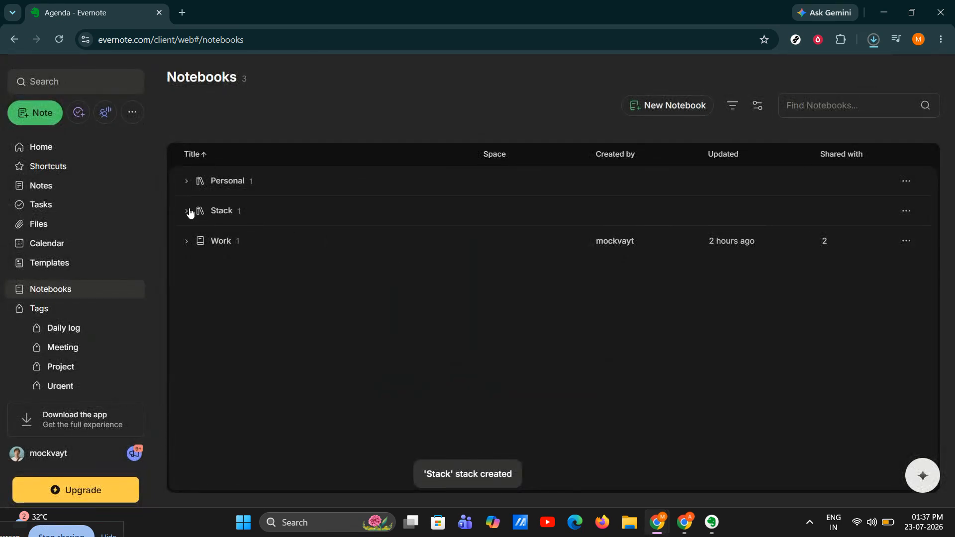
# Move the Work notebook into the stack Stack and expand both of its notebooks to list their notes
pyautogui.click(186, 211)
pyautogui.moveTo(219, 278); pyautogui.dragTo(222, 222)
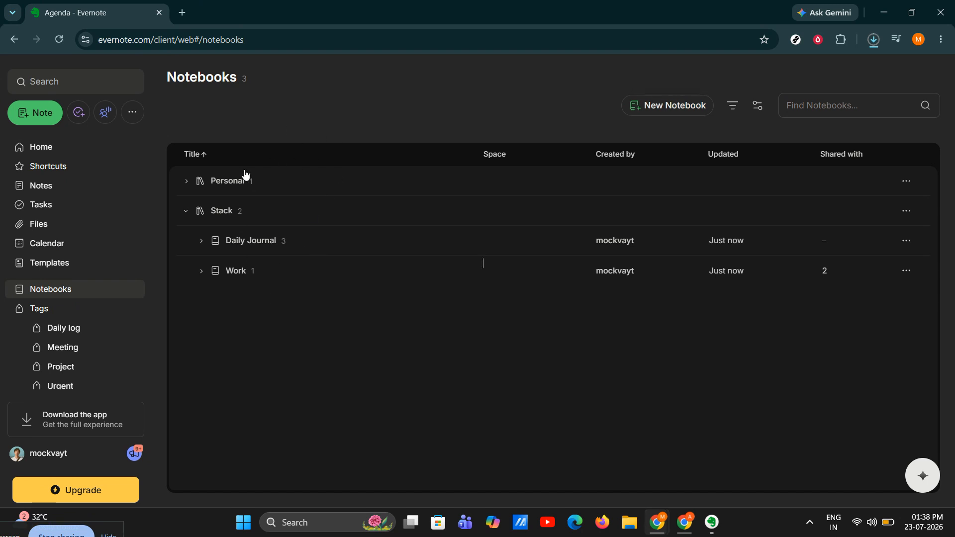
pyautogui.click(200, 242)
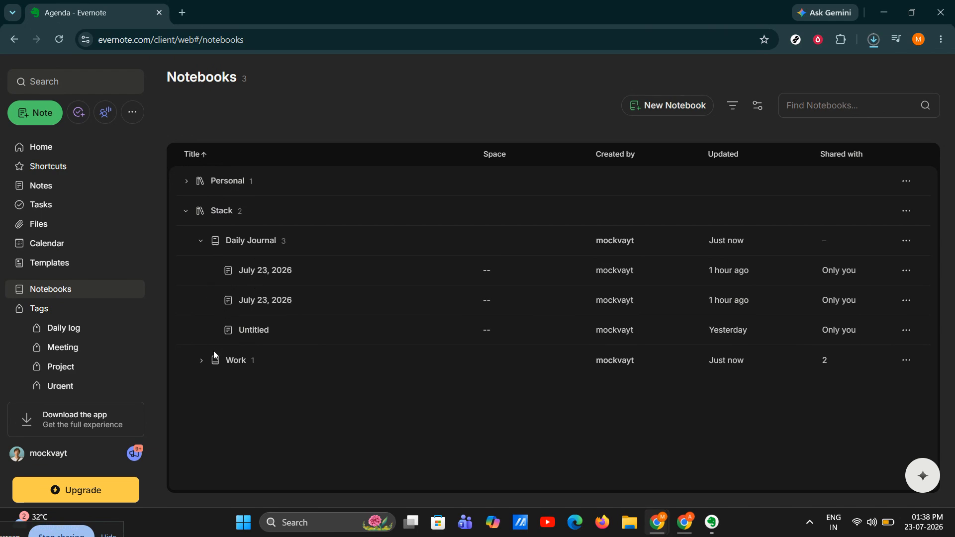
pyautogui.click(202, 361)
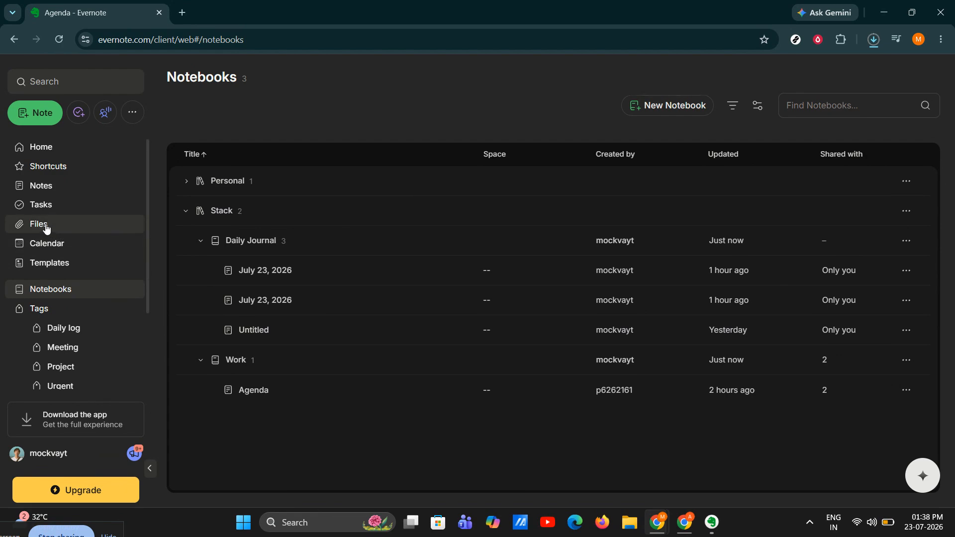
# View the list of tags, filter the notes by the Daily log tag and clear that filter
pyautogui.click(85, 312)
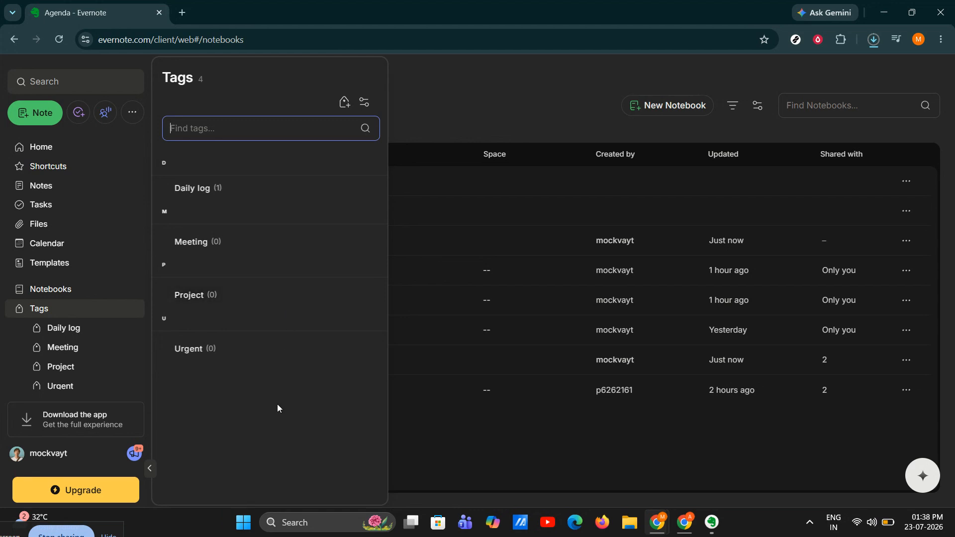
pyautogui.click(456, 423)
pyautogui.scroll(-2, 81, 346)
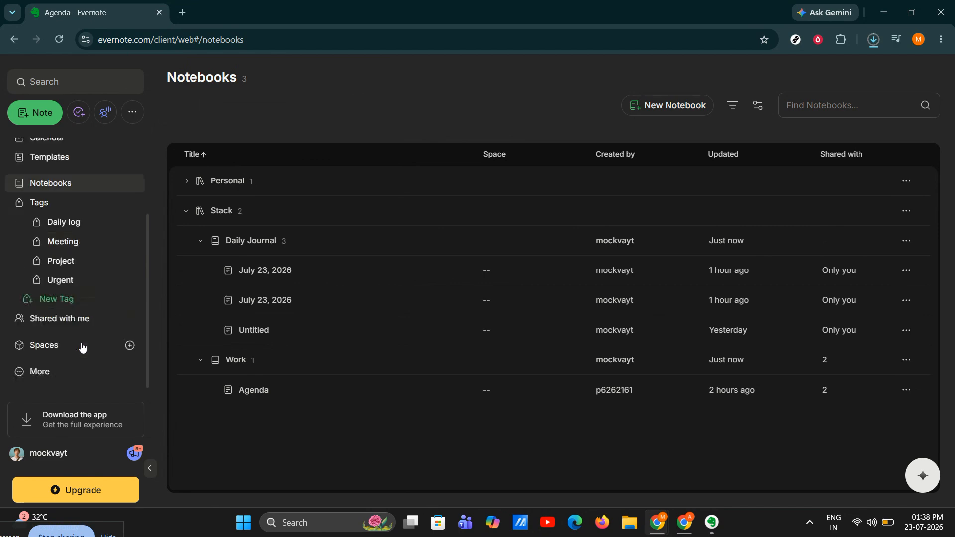
pyautogui.scroll(2, 69, 342)
pyautogui.click(65, 332)
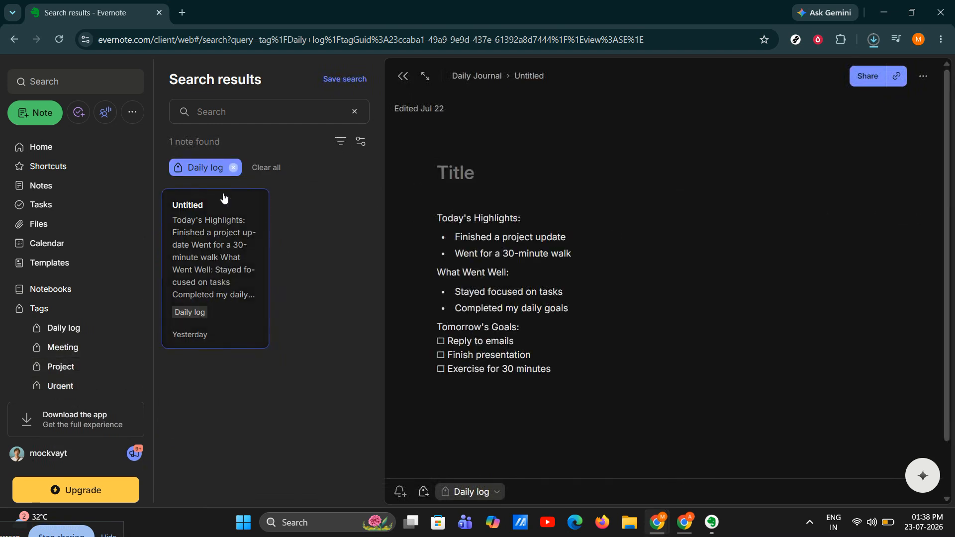
pyautogui.click(234, 169)
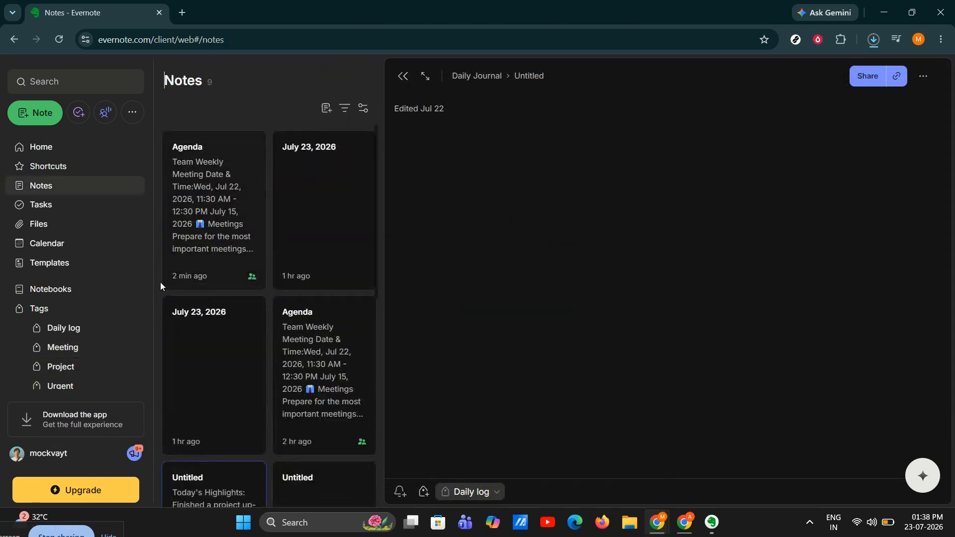
# Return to the notebook list and collapse the Daily Journal and Work notebooks
pyautogui.click(64, 288)
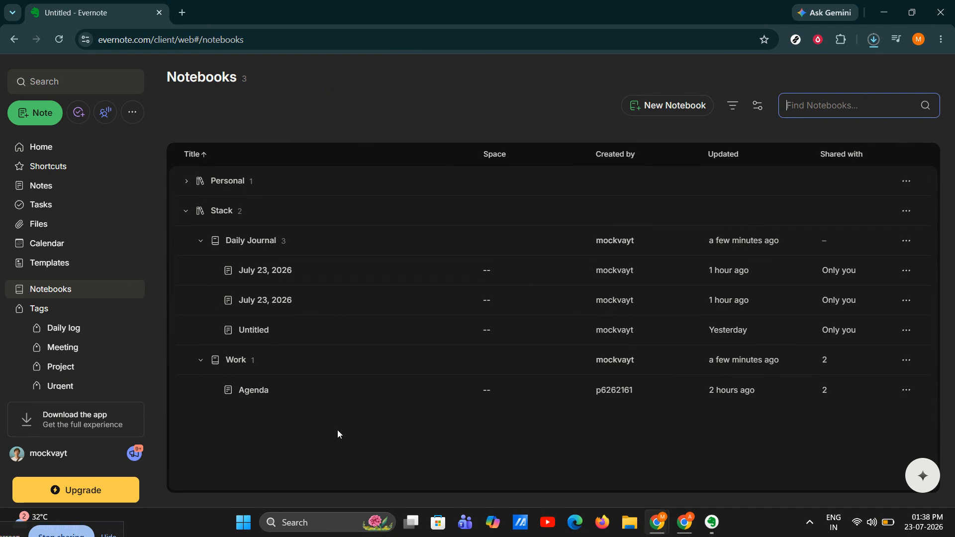
pyautogui.click(201, 241)
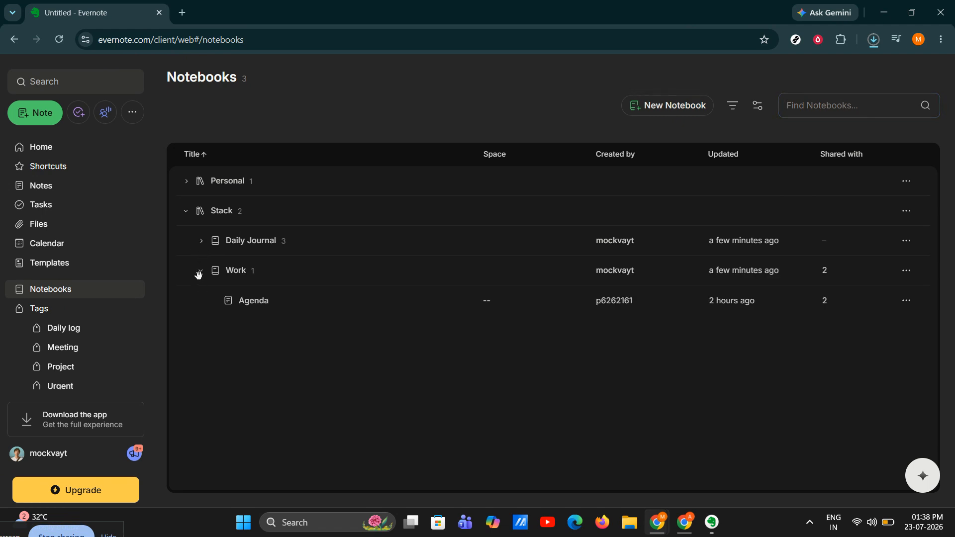
pyautogui.click(200, 272)
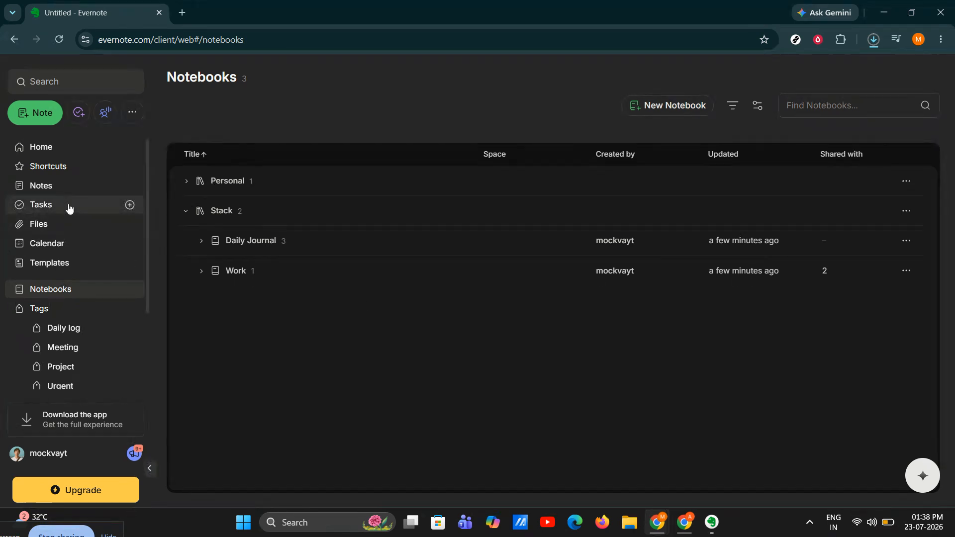
# Open the untitled Daily Journal note and view its tag entry field without adding a tag
pyautogui.click(61, 185)
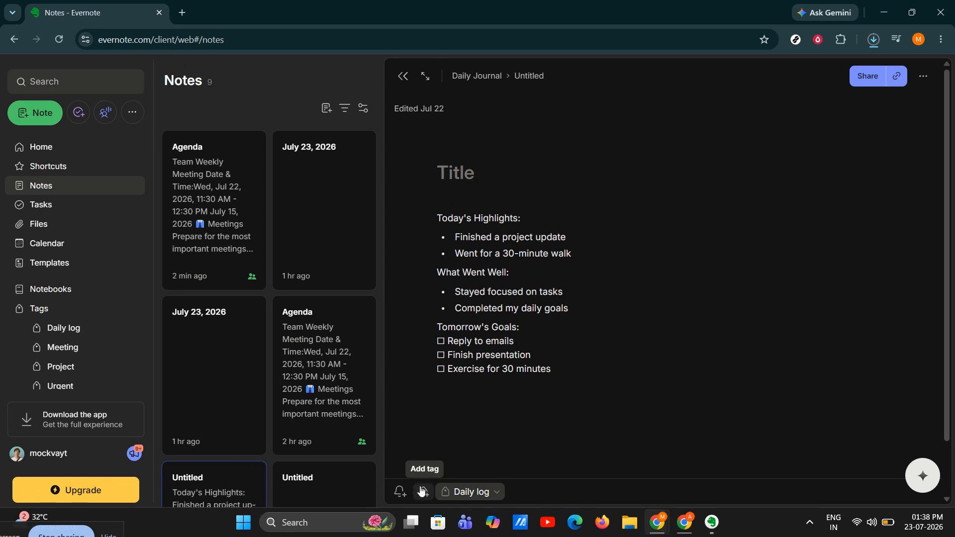
pyautogui.click(424, 492)
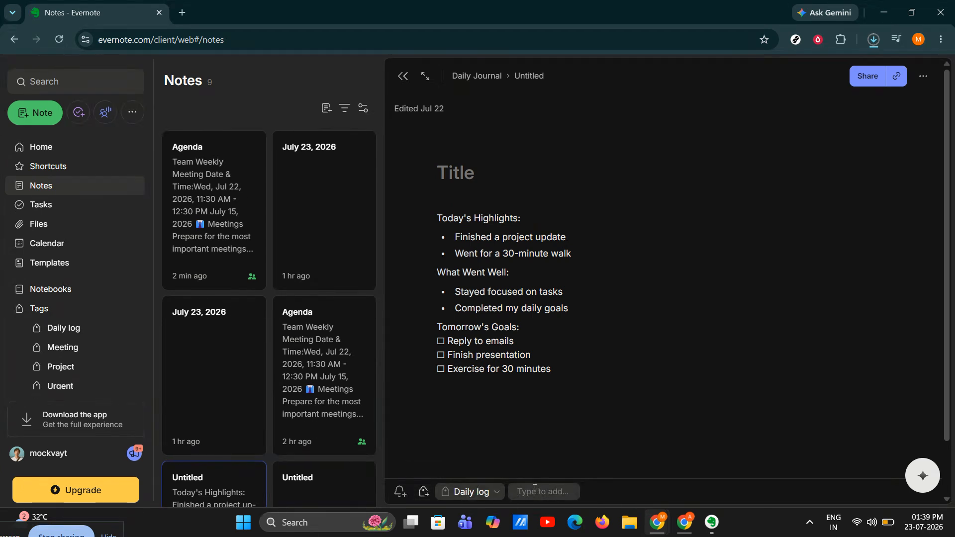
pyautogui.click(442, 434)
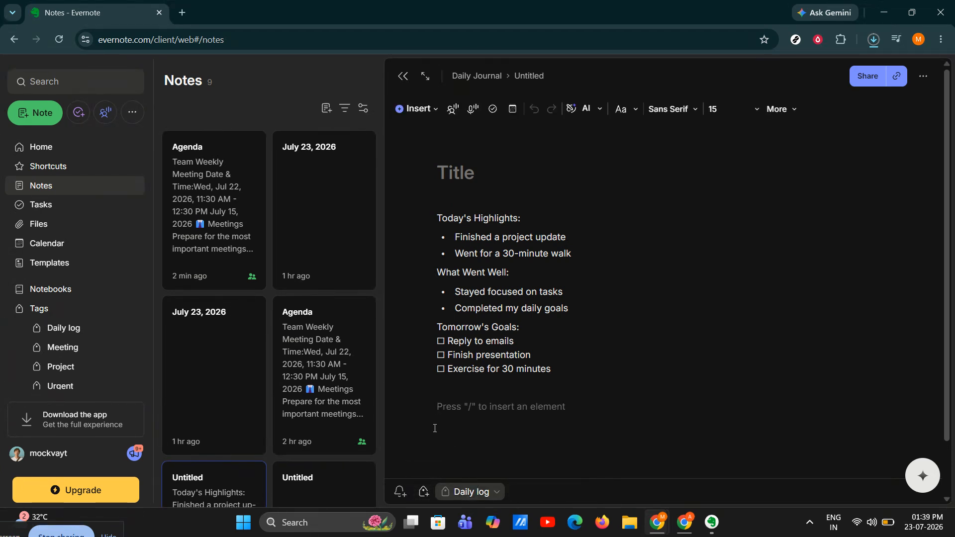